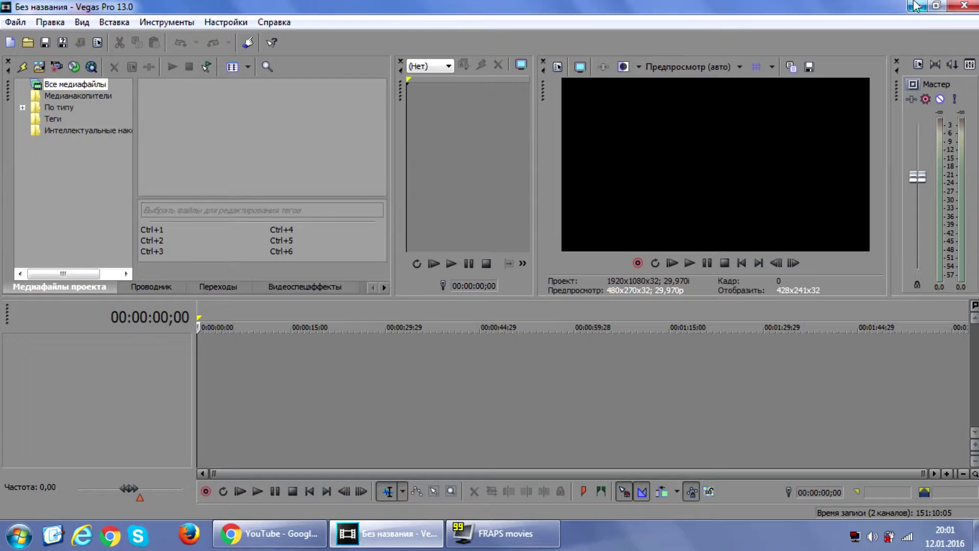
View the extracted frames in the Национальный парк «Редвуд» folder inside FOTO > foto s video on the desktop
double_click(949, 24)
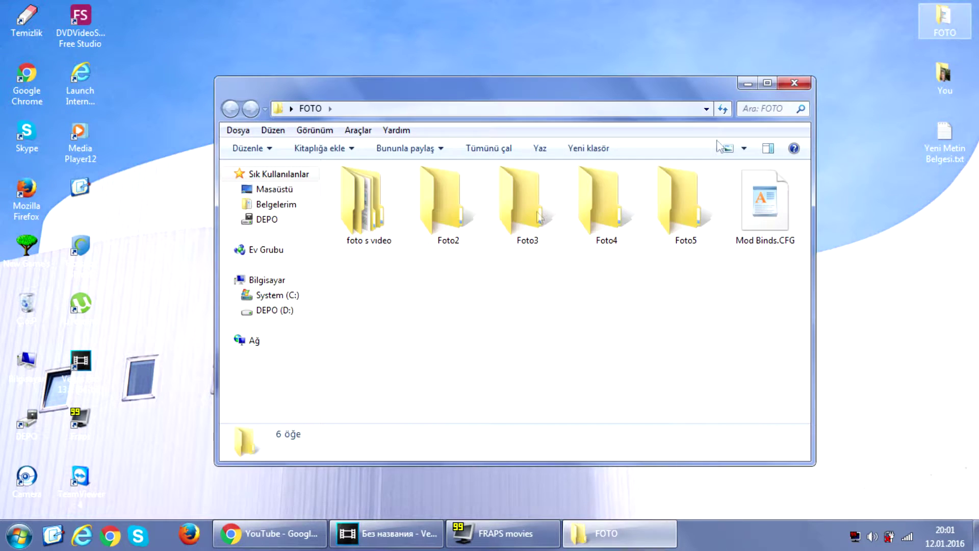
double_click(368, 209)
left_click(355, 219)
double_click(355, 219)
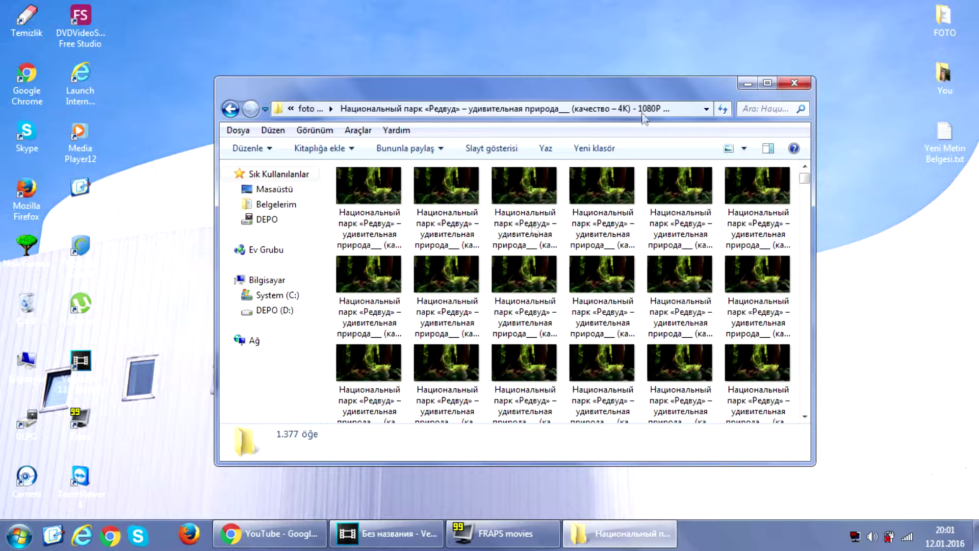
left_click(794, 82)
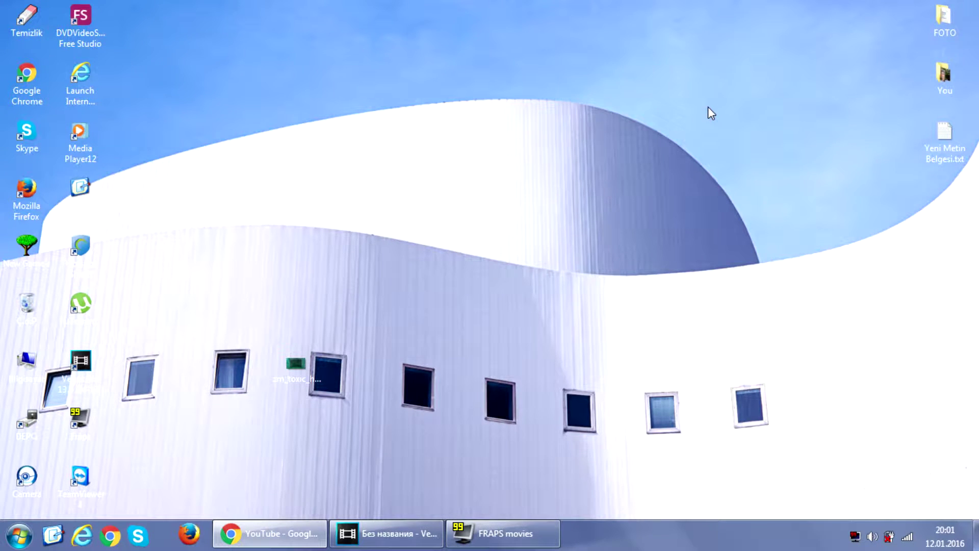
left_click(80, 23)
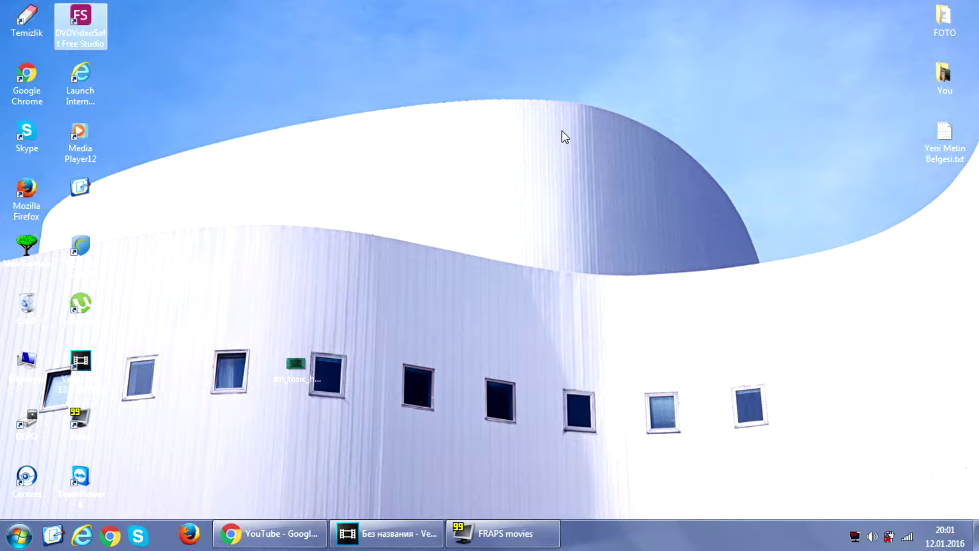
left_click(525, 295)
Switch to Vegas Pro and browse for media to open in the desktop's FOTO > foto s video > Национальный парк «Редвуд» folder
left_click(386, 533)
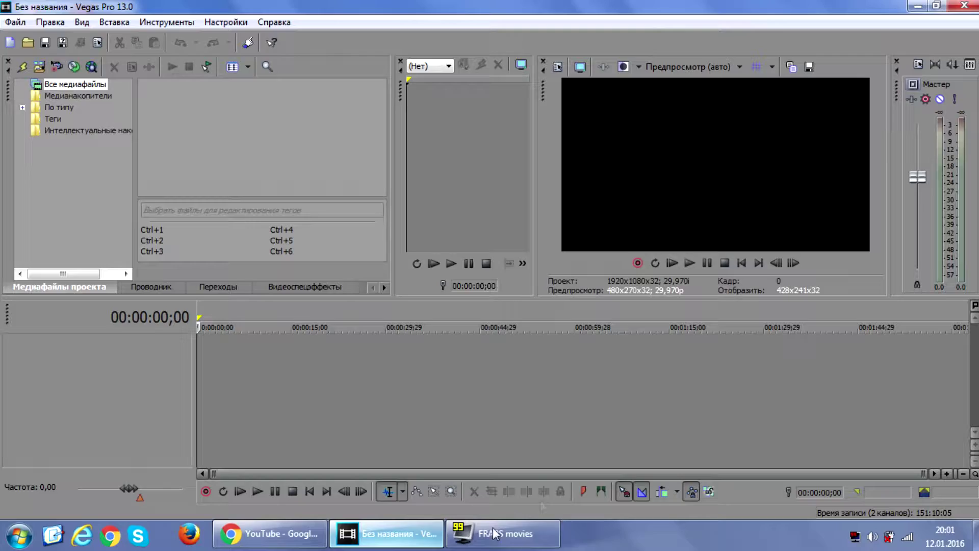
left_click(28, 44)
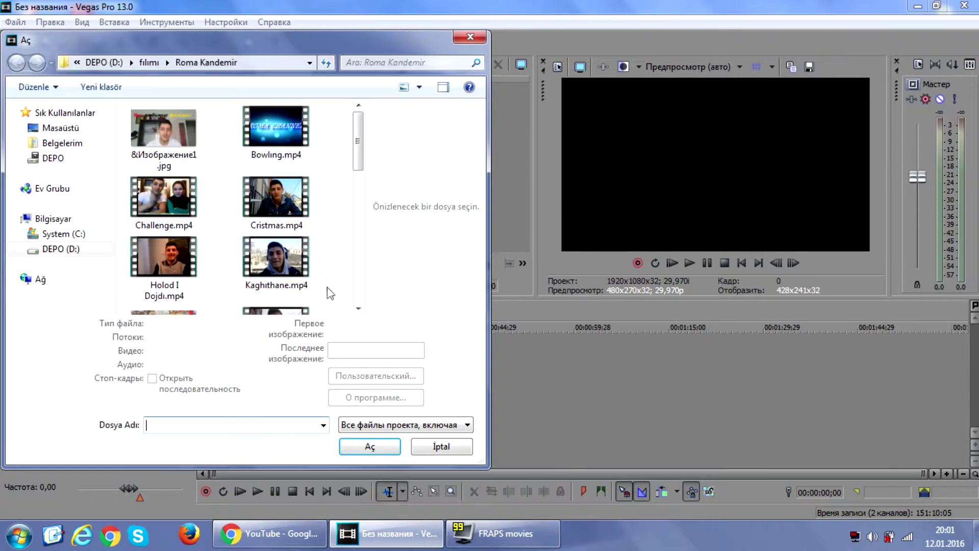
left_click(69, 250)
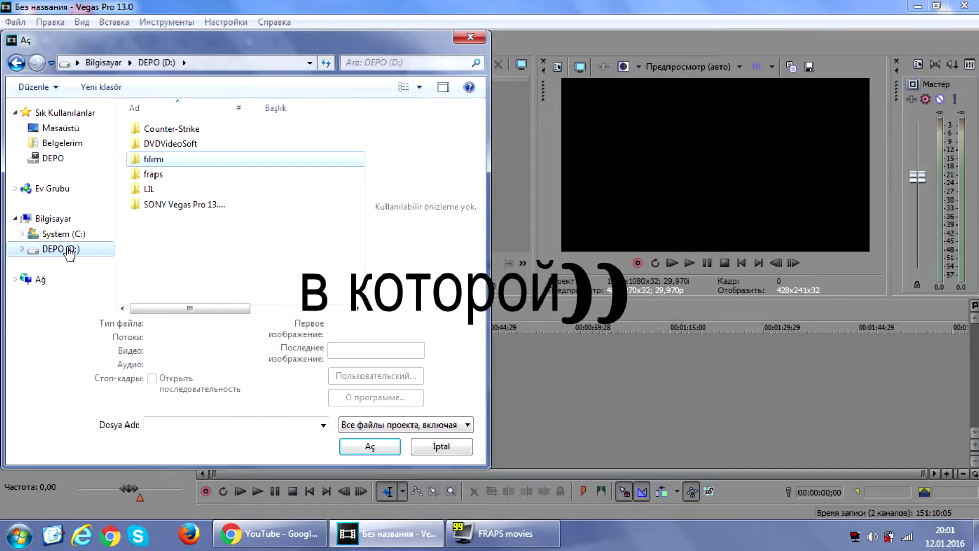
left_click(57, 128)
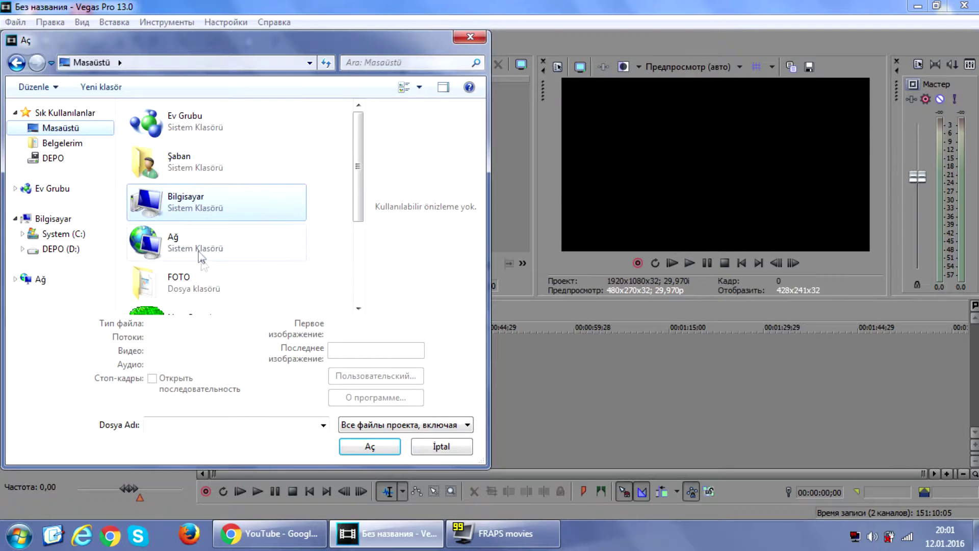
double_click(212, 276)
double_click(178, 168)
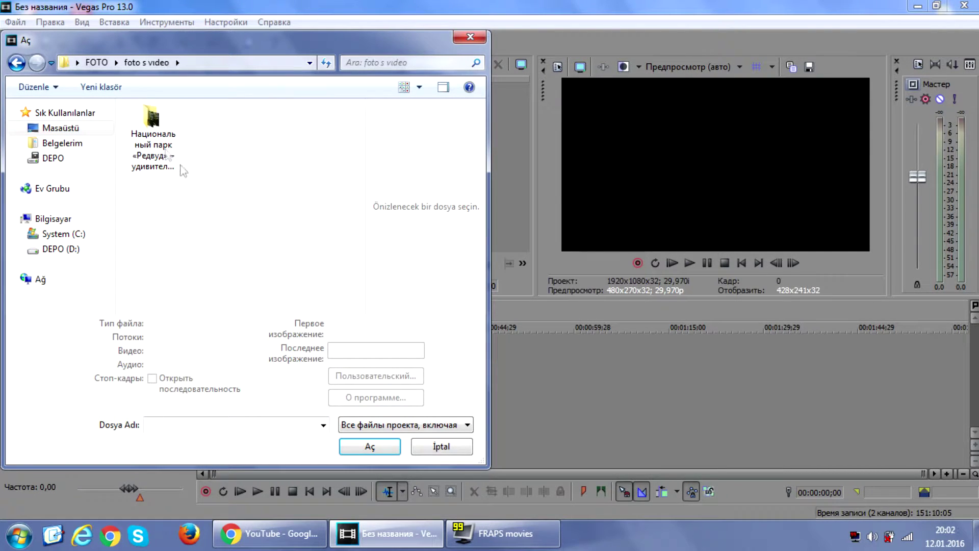
double_click(158, 143)
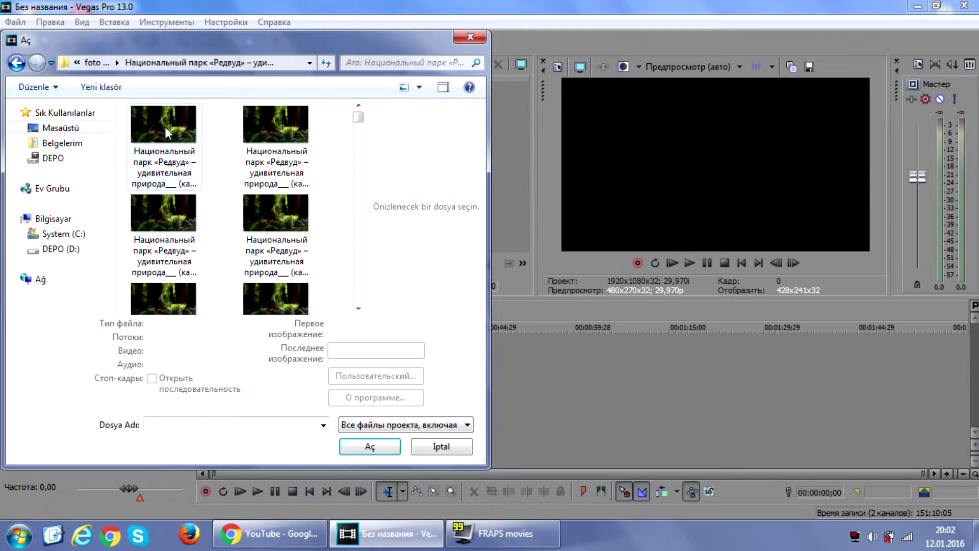
Open the first frame image in the folder as a still-image sequence
left_click(164, 127)
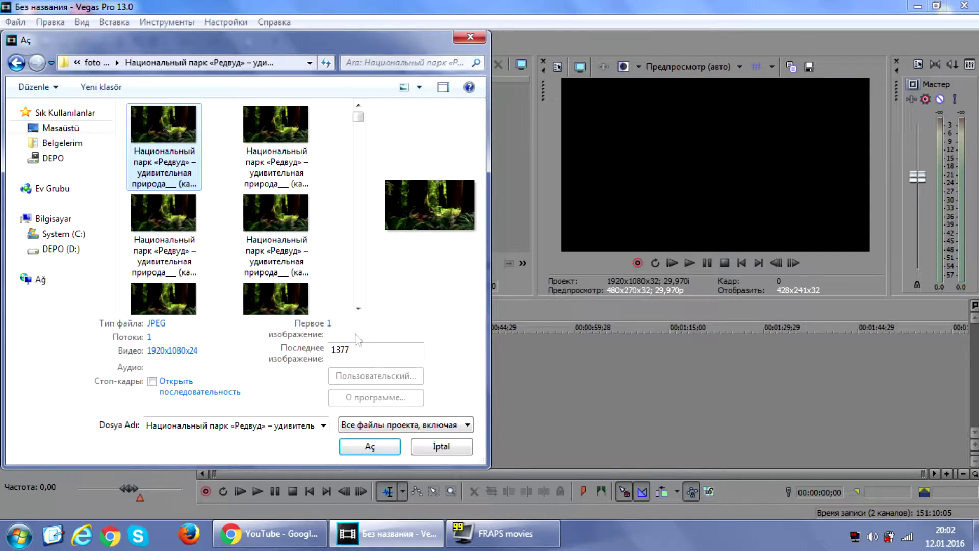
key("Tab")
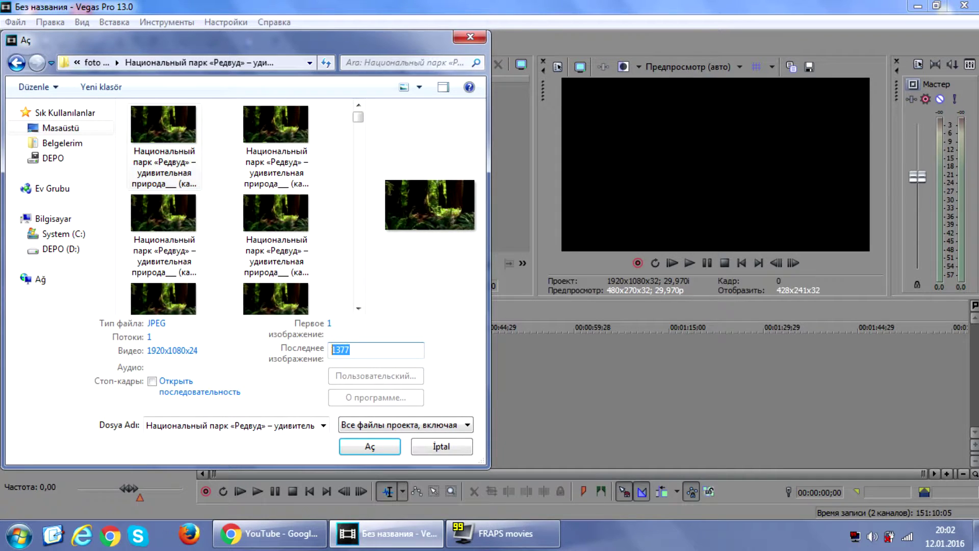
left_click(350, 350)
left_click(152, 382)
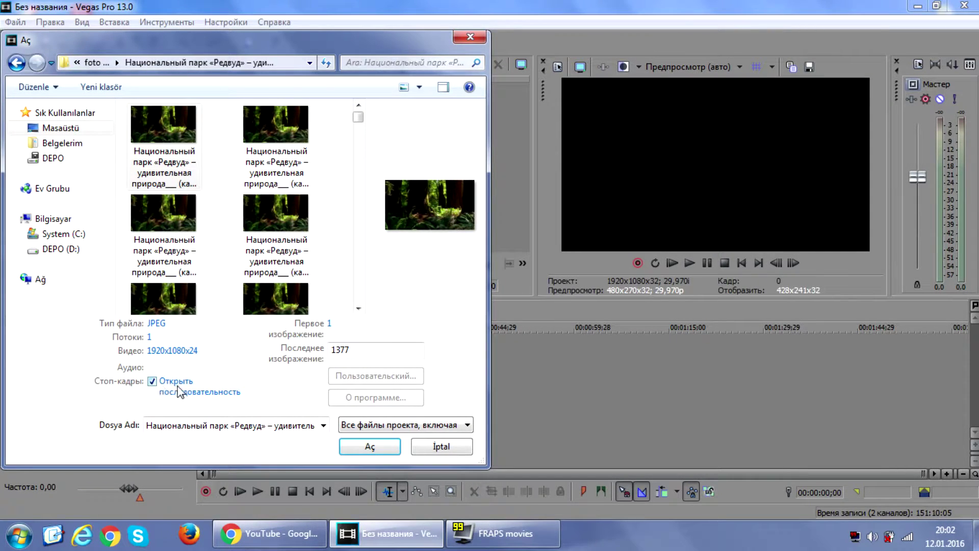
left_click(373, 448)
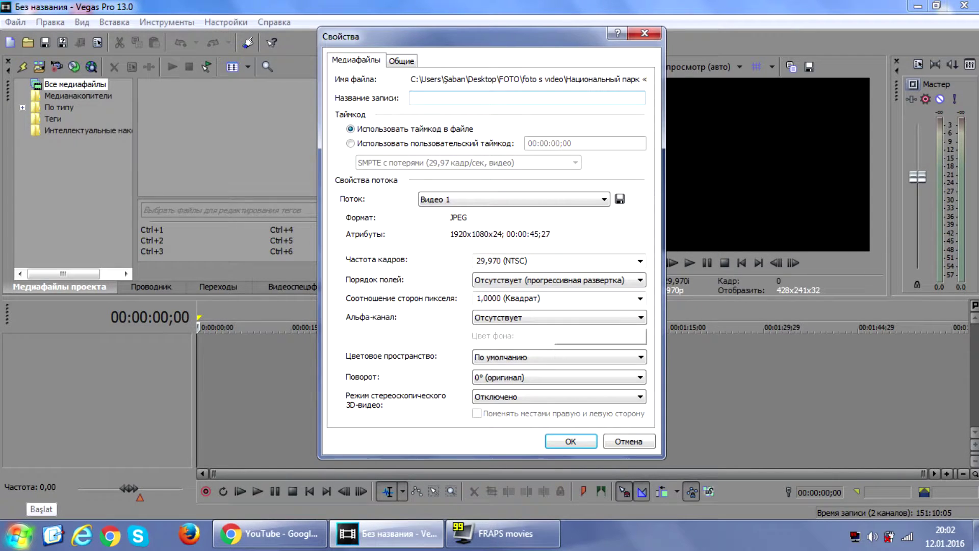
Set the sequence's frame rate to 29,970 (NTSC) and match the project video settings to this media
mouse_move(412, 45)
left_mouse_down()
mouse_move(403, 32)
mouse_move(427, 45)
left_mouse_up()
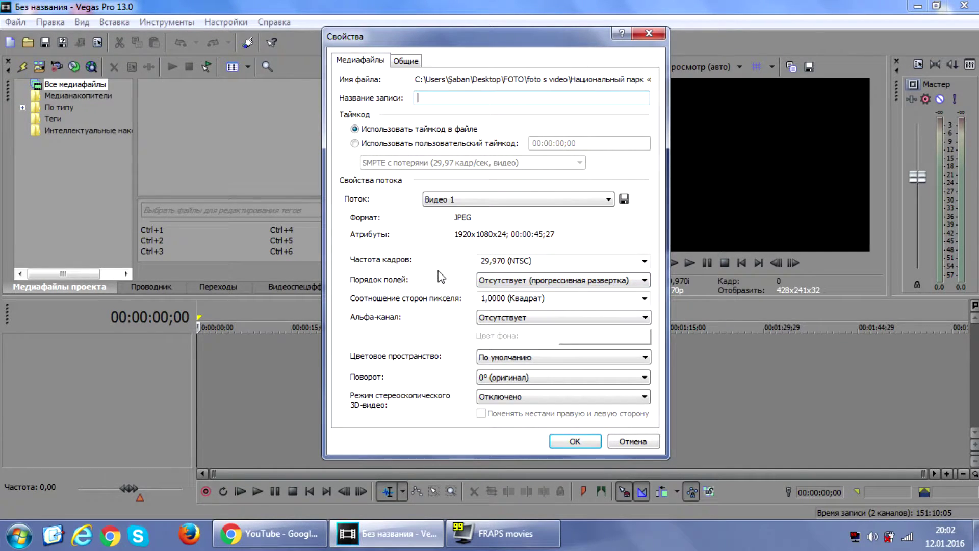
left_click(644, 261)
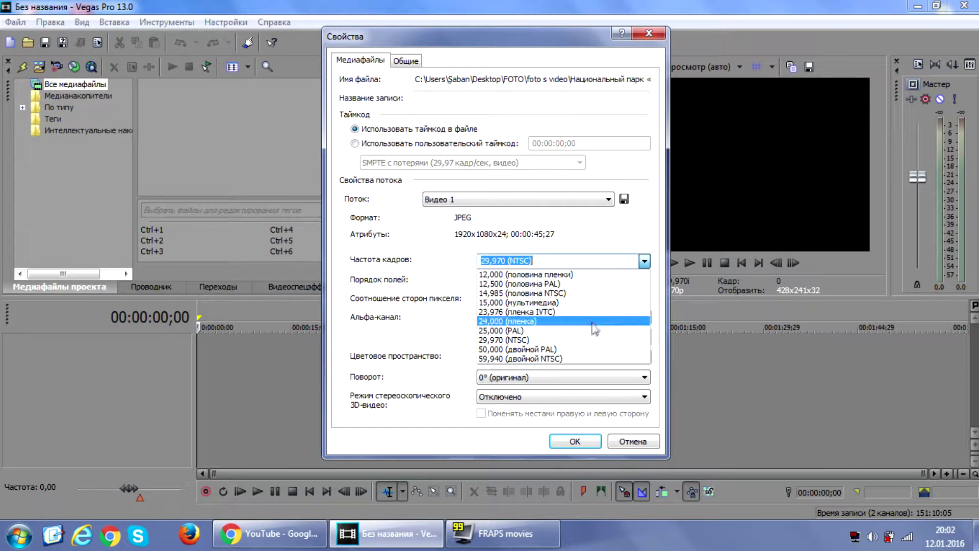
left_click(586, 341)
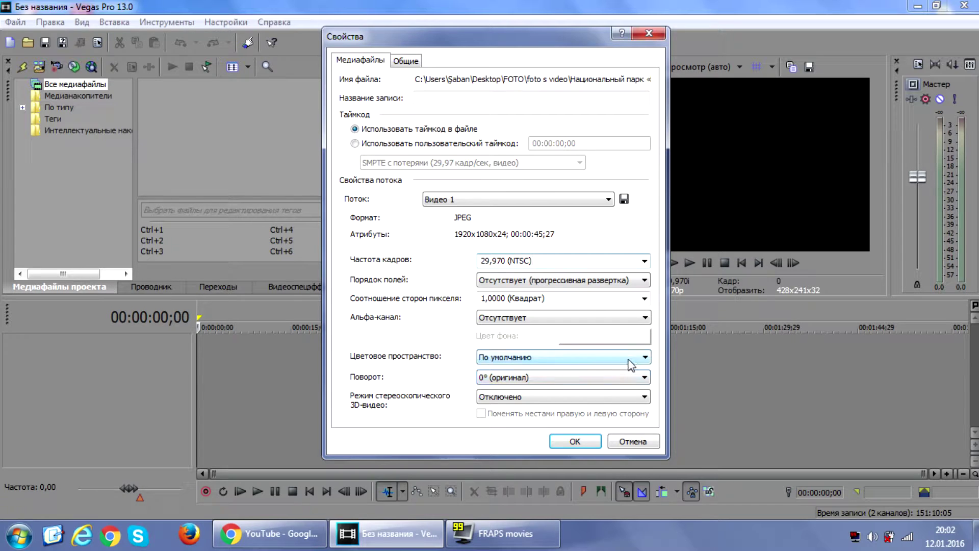
left_click(568, 442)
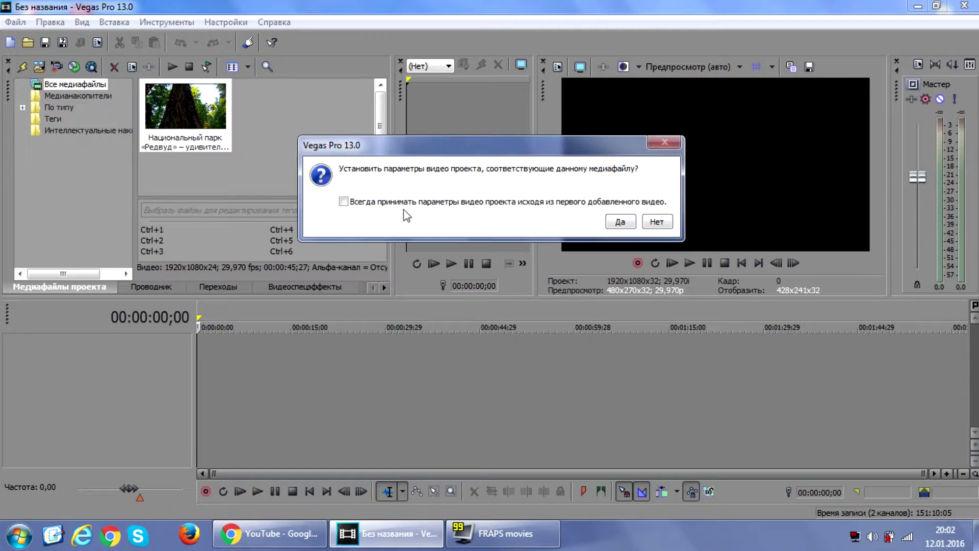
left_click(621, 222)
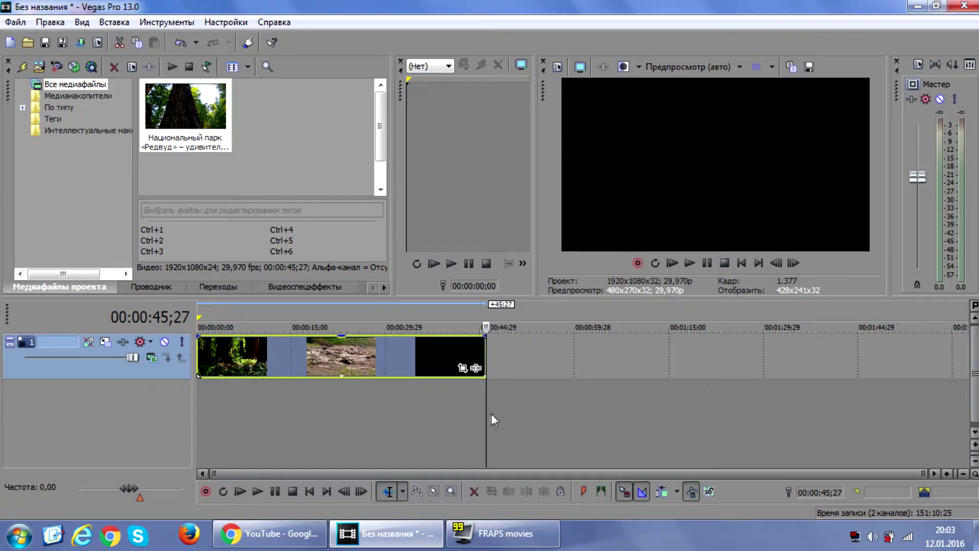
Move the playhead to the start of the timeline and play the imported sequence in the preview
left_click_drag(487, 412, 199, 403)
left_click(272, 355)
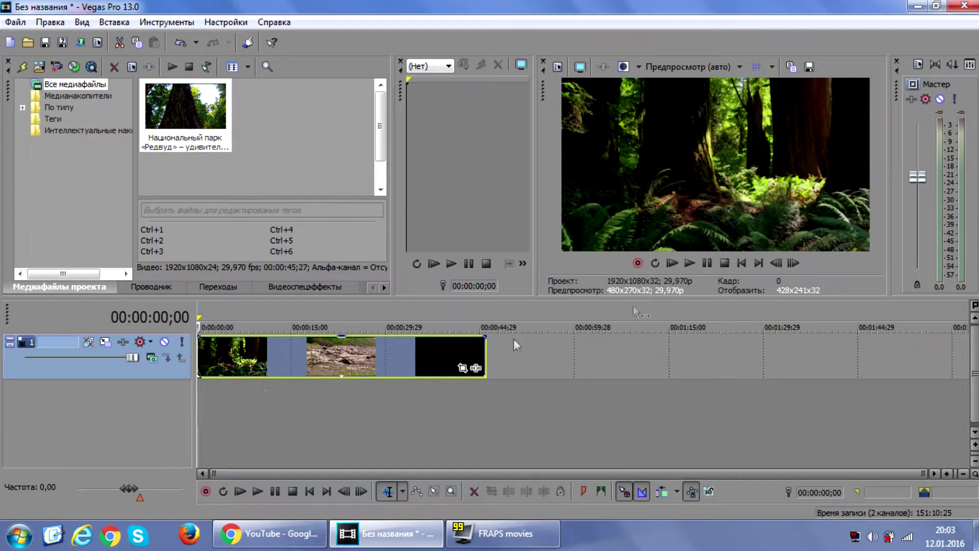
left_click(686, 268)
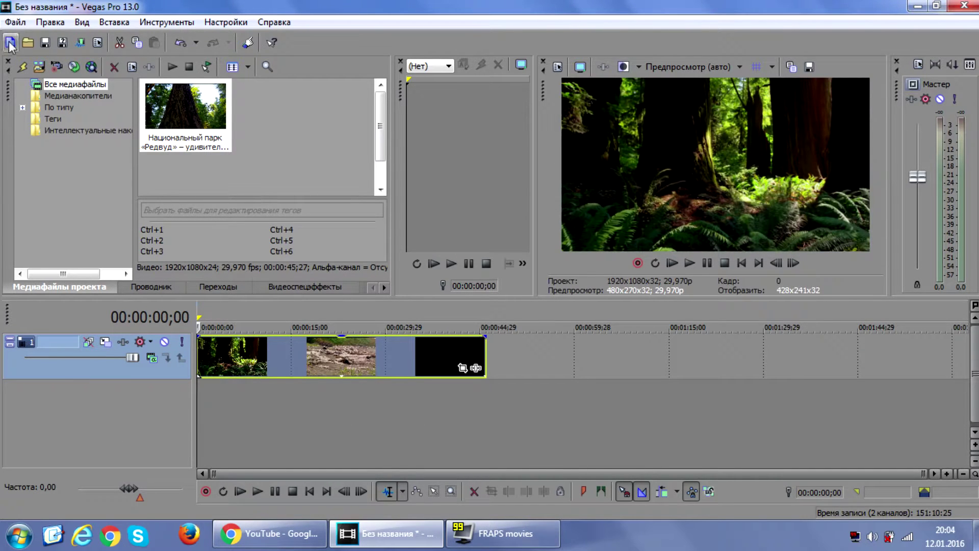
Open the Render As settings and look through the Sony AVC/MVC render templates
left_click(15, 22)
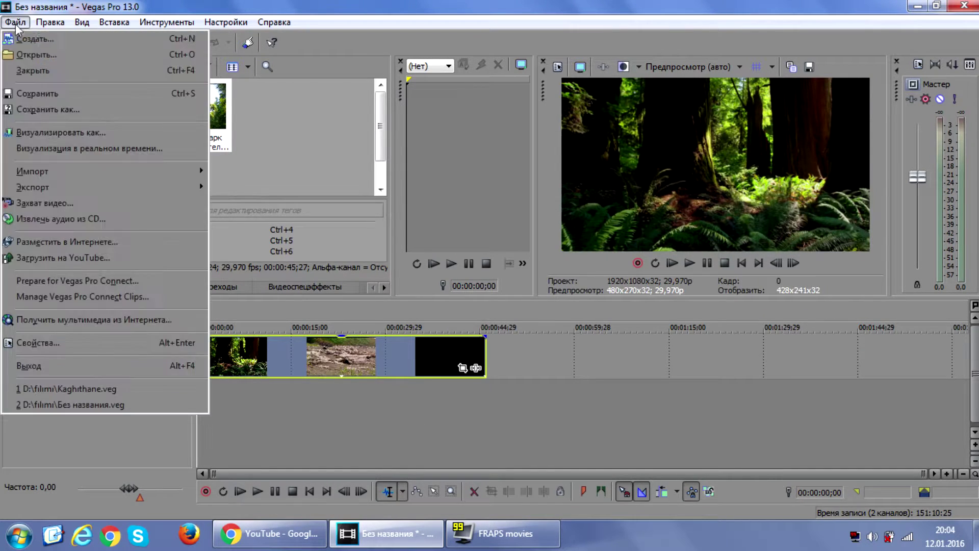
left_click(115, 132)
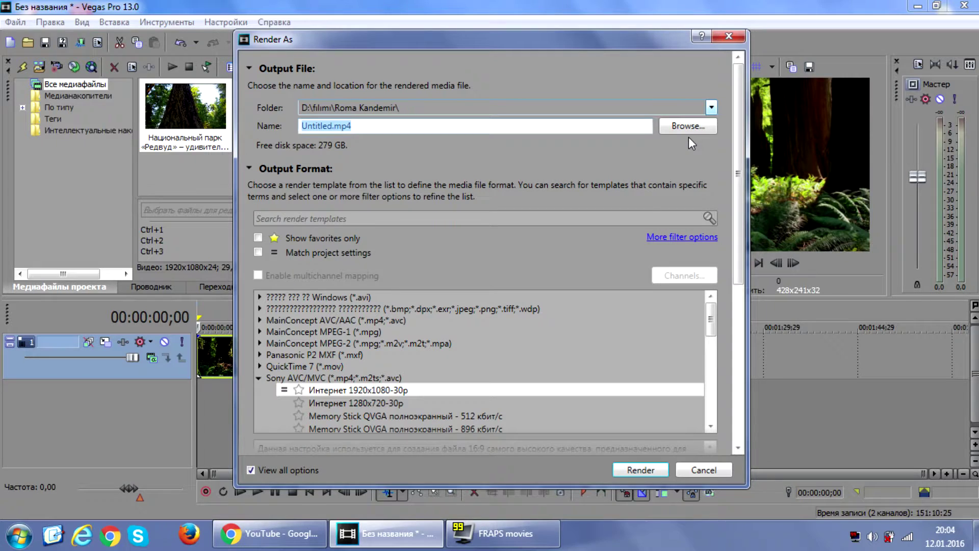
scroll(683, 346, "down", 10)
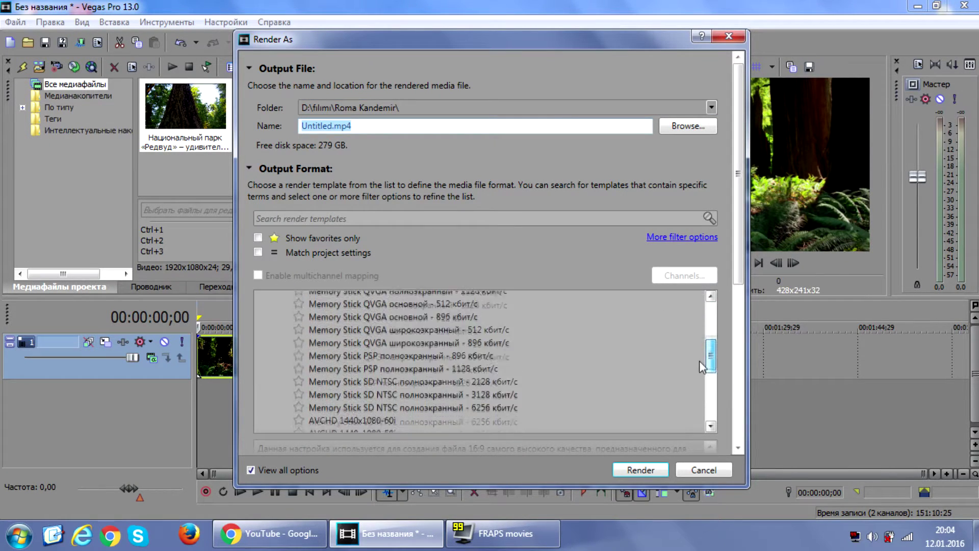
scroll(692, 373, "up", 10)
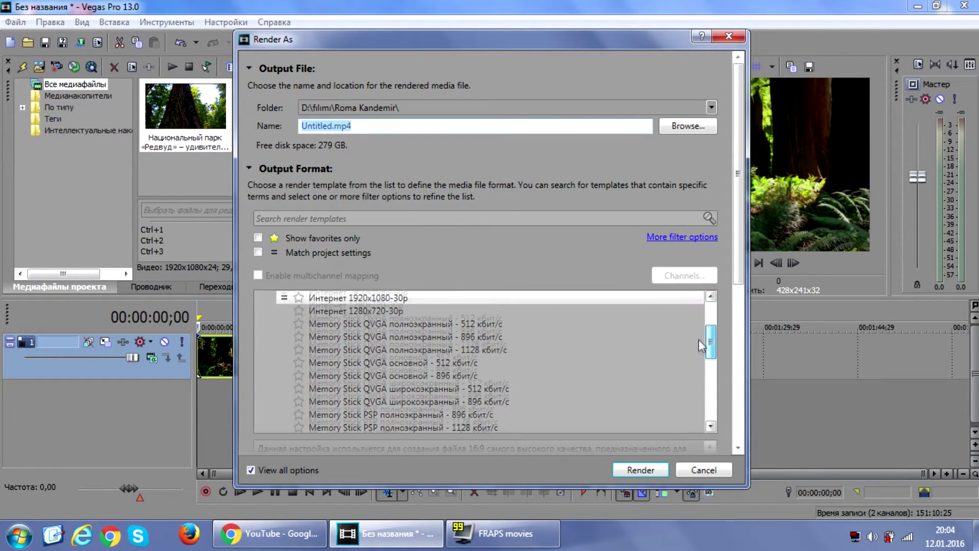
scroll(697, 335, "down", 3)
scroll(691, 347, "up", 8)
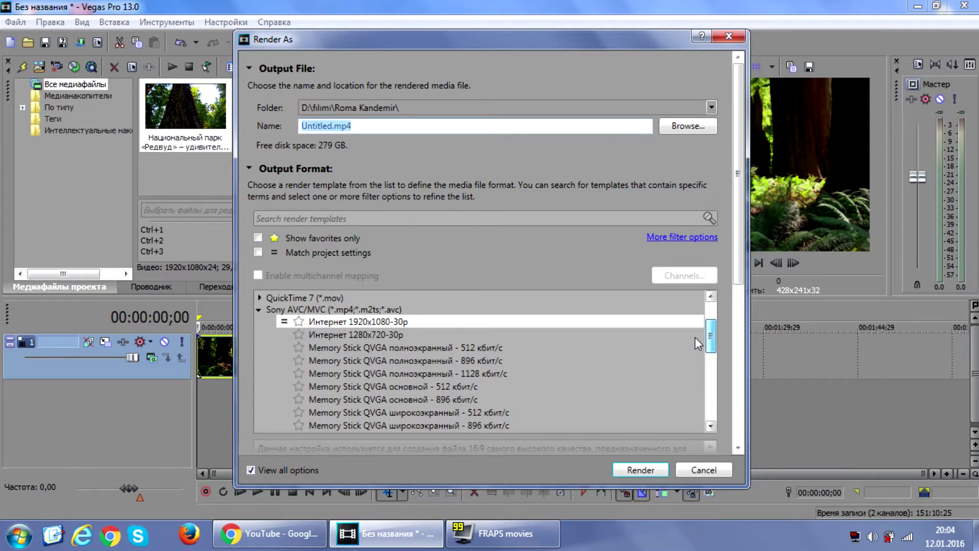
Name the output file Vidos.mp4 instead of overwriting Untitled.mp4, and render it with the Интернет 1920x1080-30p template
left_click(639, 469)
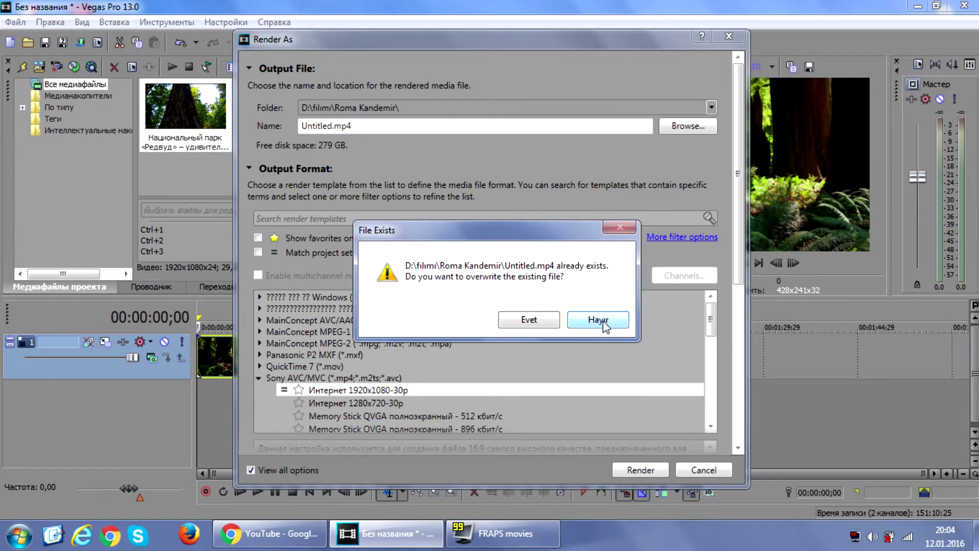
left_click(598, 320)
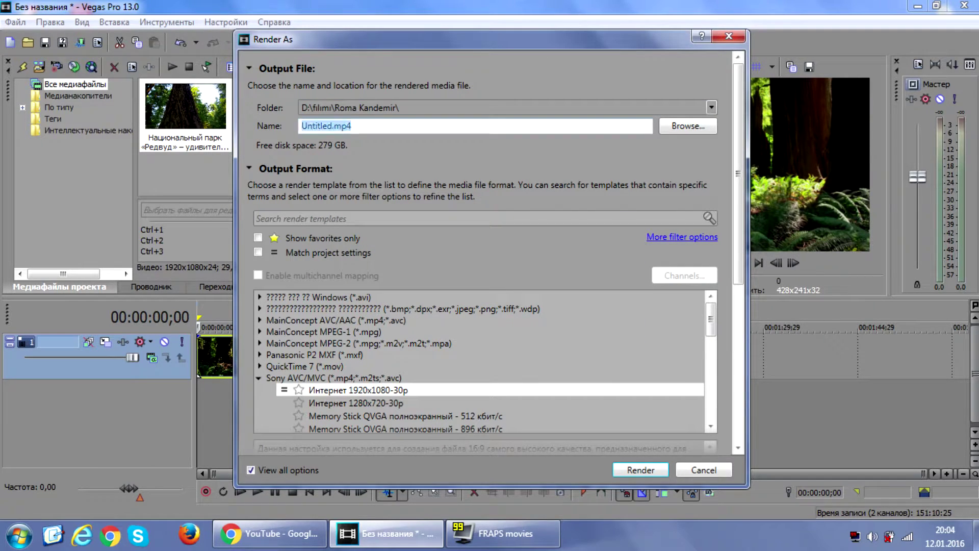
left_click(329, 128)
key("BackSpace")
key("BackSpace")
key("BackSpace")
key("BackSpace")
key("BackSpace")
key("BackSpace")
key("BackSpace")
key("BackSpace")
type("ta")
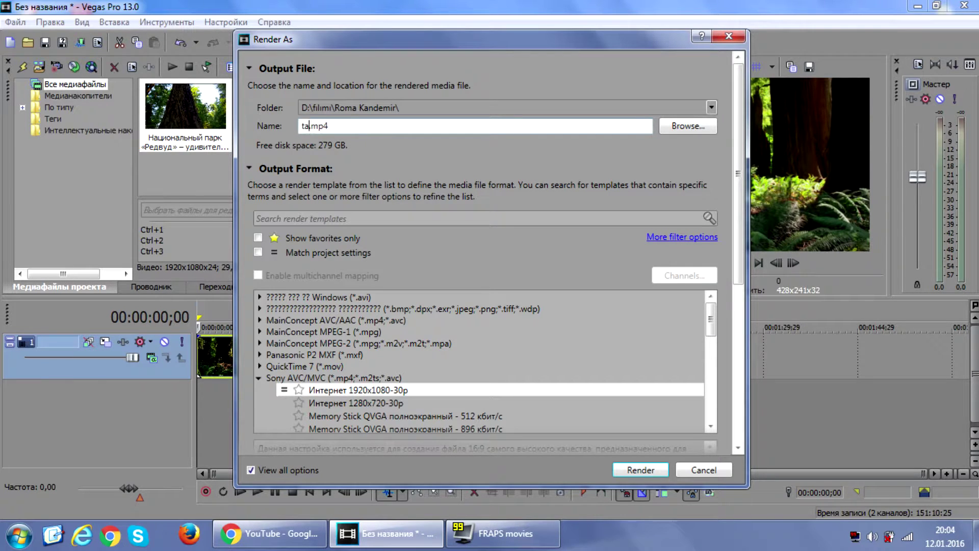
key("BackSpace")
key("BackSpace")
type("Vidos")
left_click(649, 470)
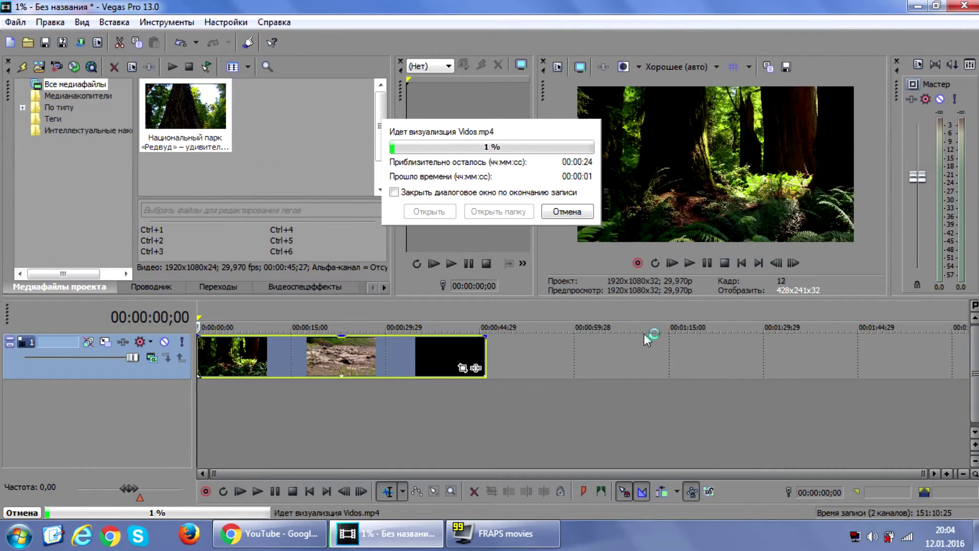